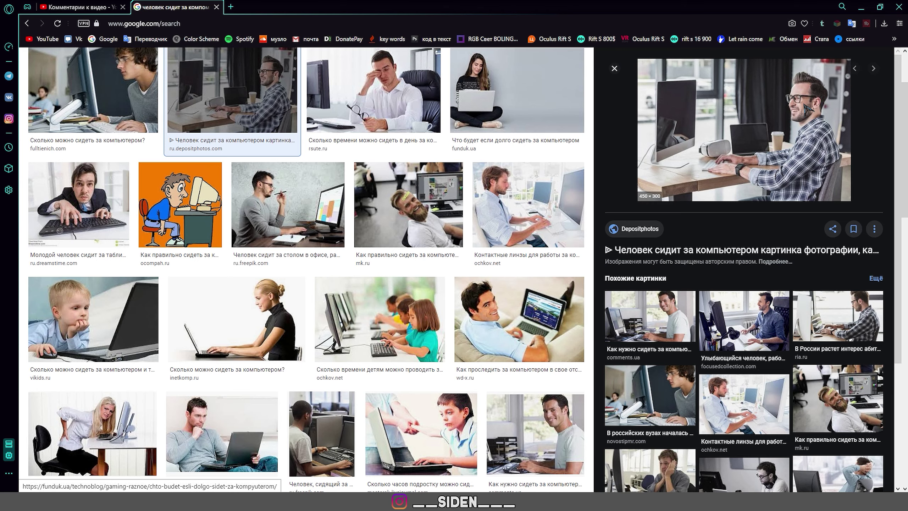
Preview candidate photos of men working at computers in the image search results and their related images.
left_click(650, 316)
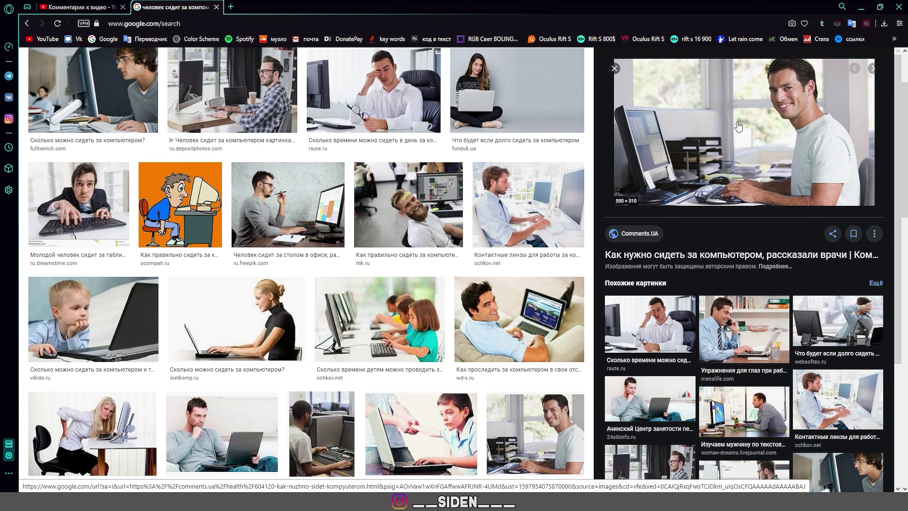
scroll(723, 149, "down", 2)
scroll(722, 148, "down", 2)
left_click(819, 314)
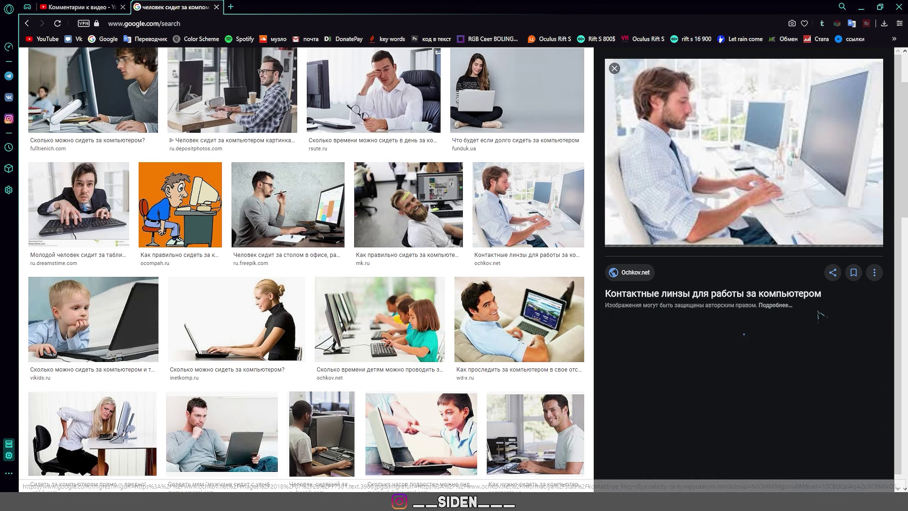
left_click(670, 374)
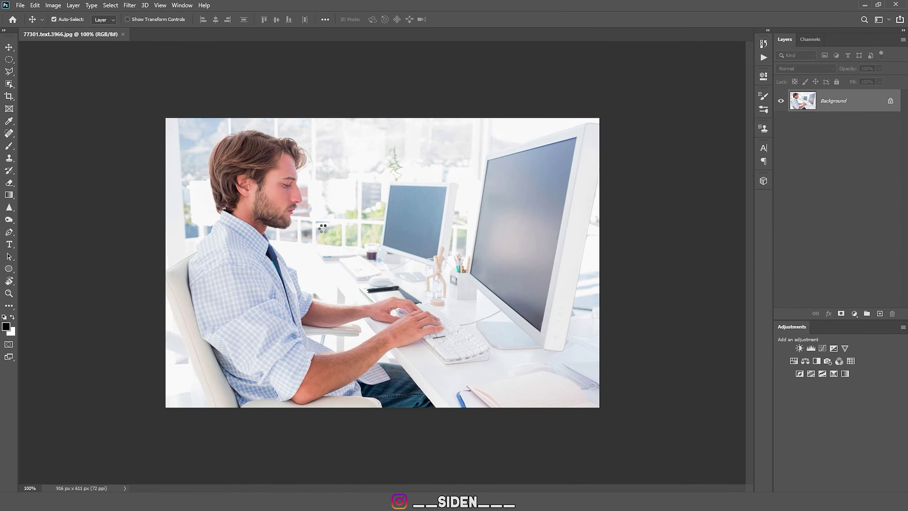
Paste the cut-out head into the office photo, flip it horizontally and fit it over the seated man's face.
key("ctrl+v")
key("ctrl+t")
right_click(410, 261)
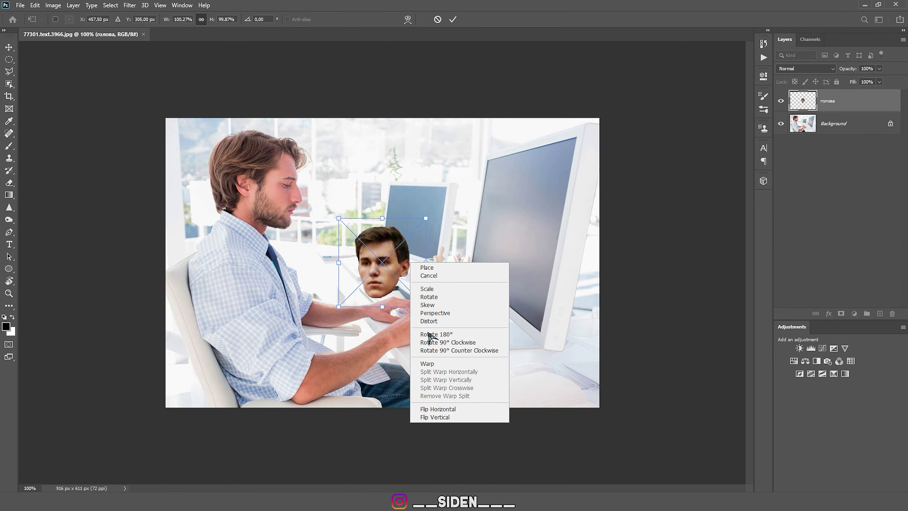
left_click(455, 409)
left_click_drag(383, 264, 281, 191)
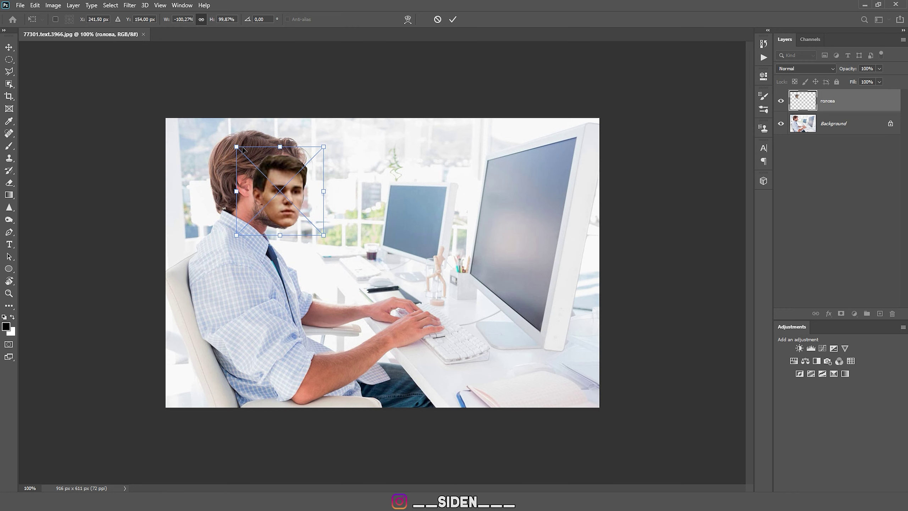
left_click_drag(236, 146, 301, 172)
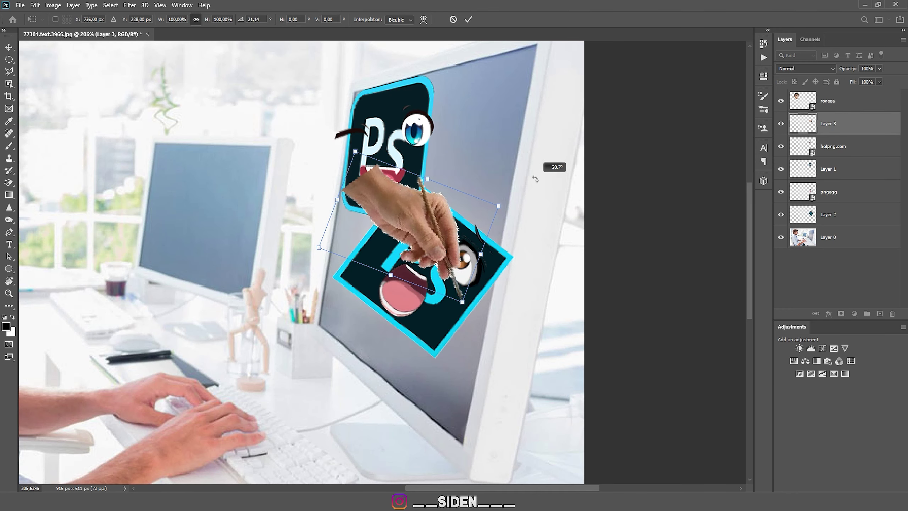
Rotate and shrink the hand holding a brush on Layer 3, placing it between the two Ps logos on the monitor.
left_click_drag(535, 179, 532, 173)
left_click_drag(497, 201, 409, 224)
left_click_drag(430, 175, 444, 192)
left_click_drag(399, 231, 381, 236)
left_click(468, 19)
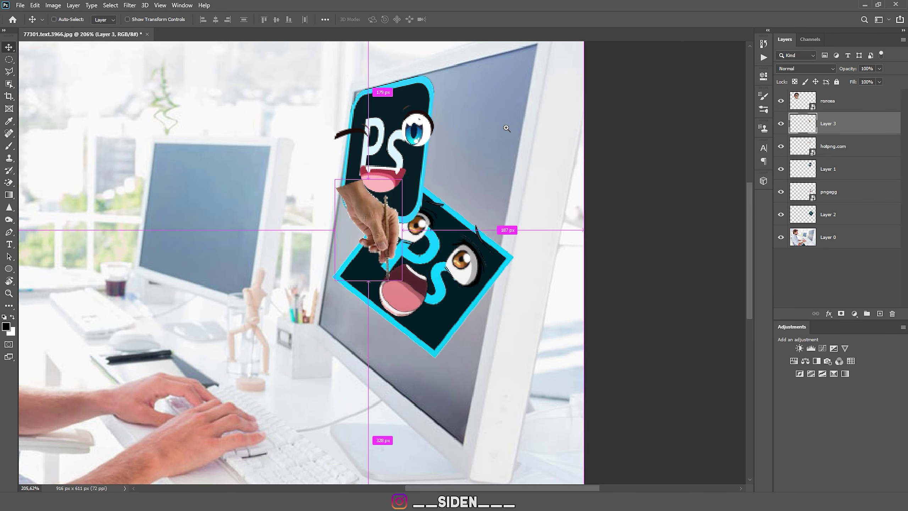
left_click_drag(507, 128, 487, 155)
key("ctrl+plus")
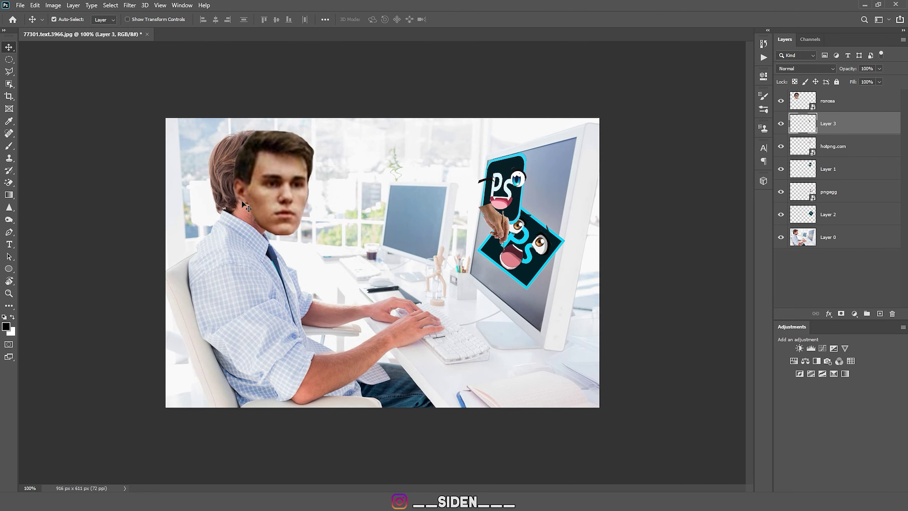
left_click_drag(300, 199, 348, 209)
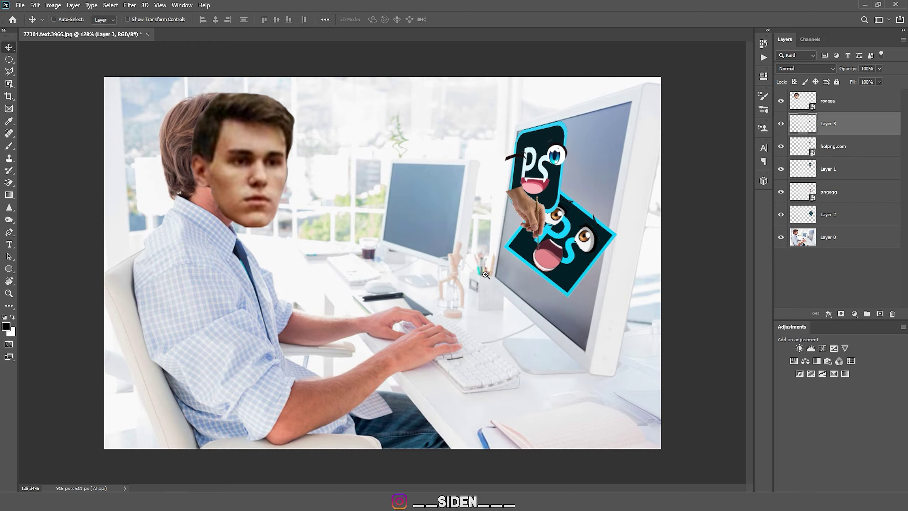
left_click_drag(486, 275, 514, 274)
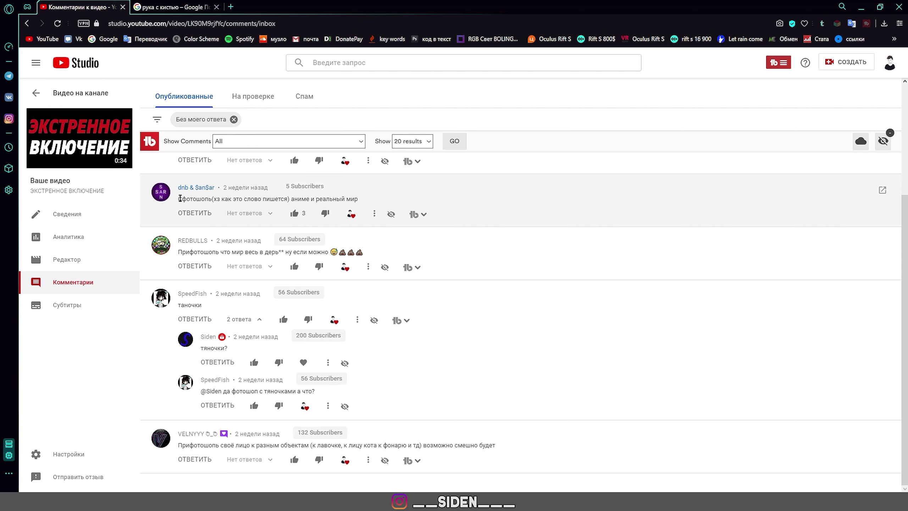
Review the viewer comment requesting anime mixed with the real world, and browse image results for a sitting anime girl.
left_click_drag(182, 199, 254, 206)
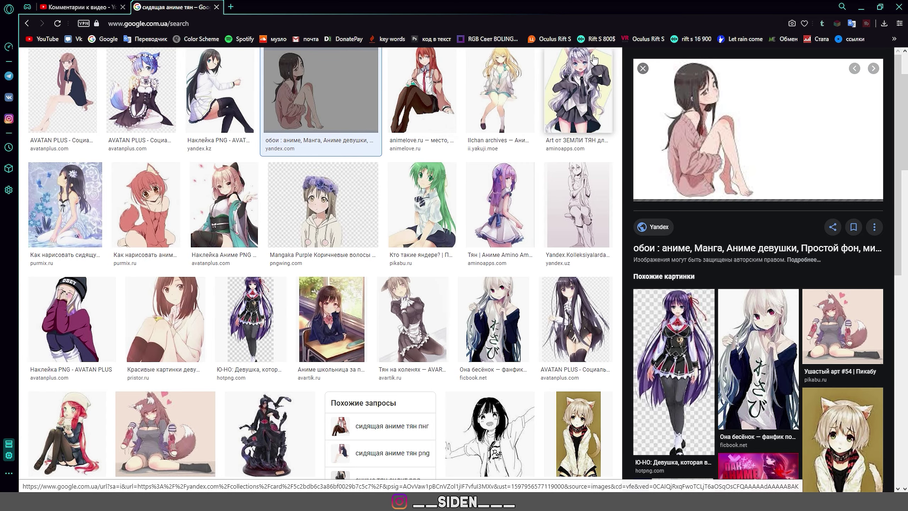
left_click(643, 72)
scroll(364, 136, "down", 3)
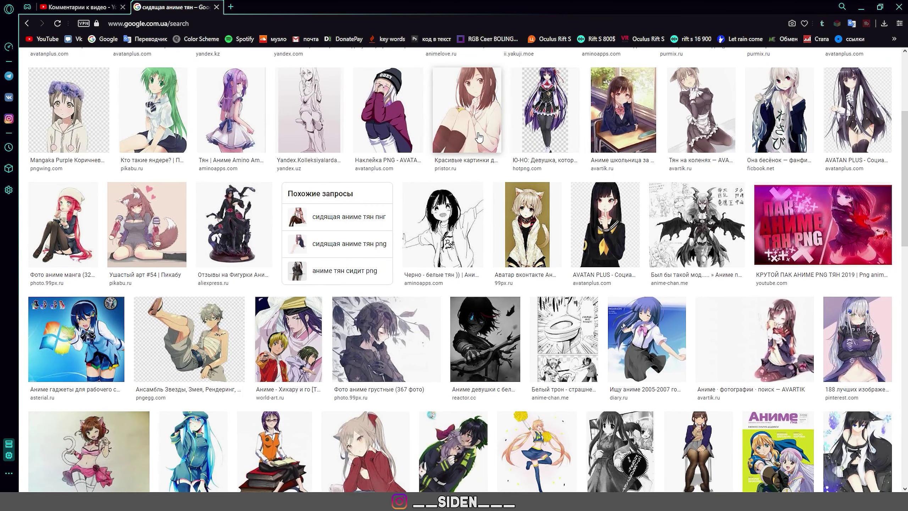
scroll(362, 135, "up", 3)
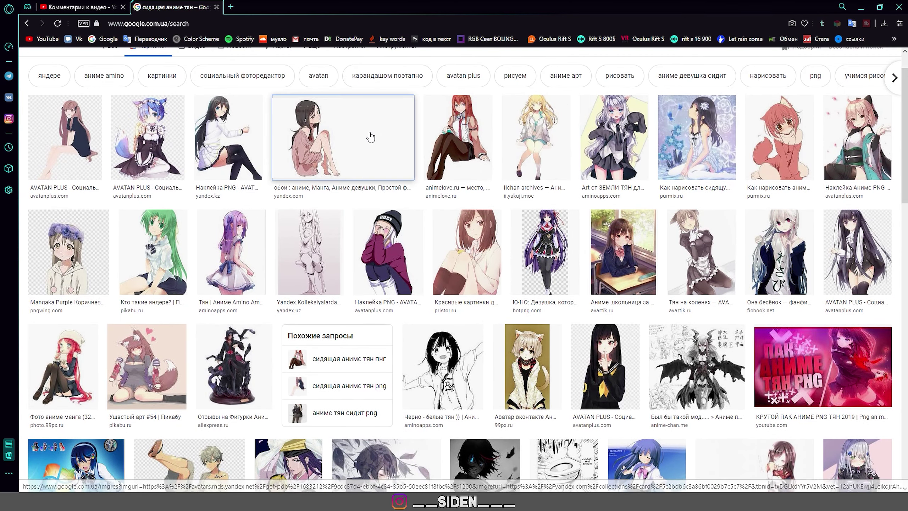
left_click(369, 137)
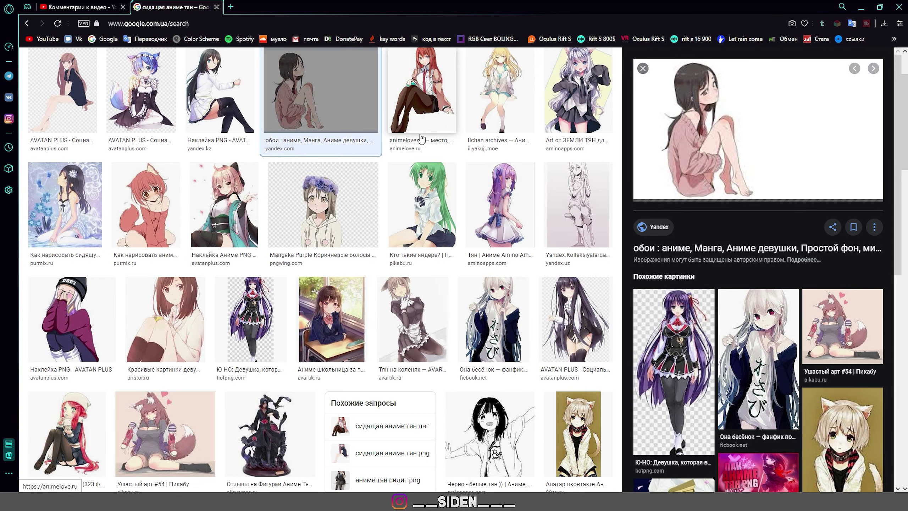
left_click(642, 69)
left_click(350, 98)
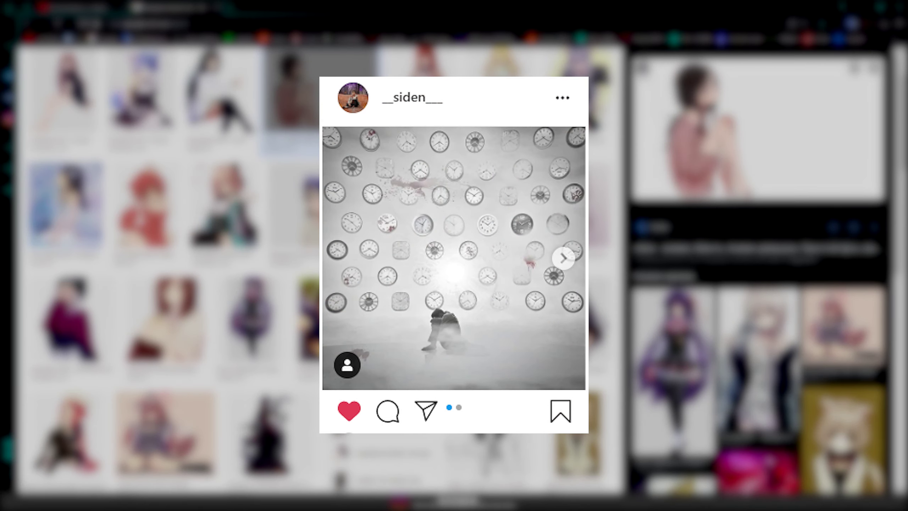
left_click(642, 68)
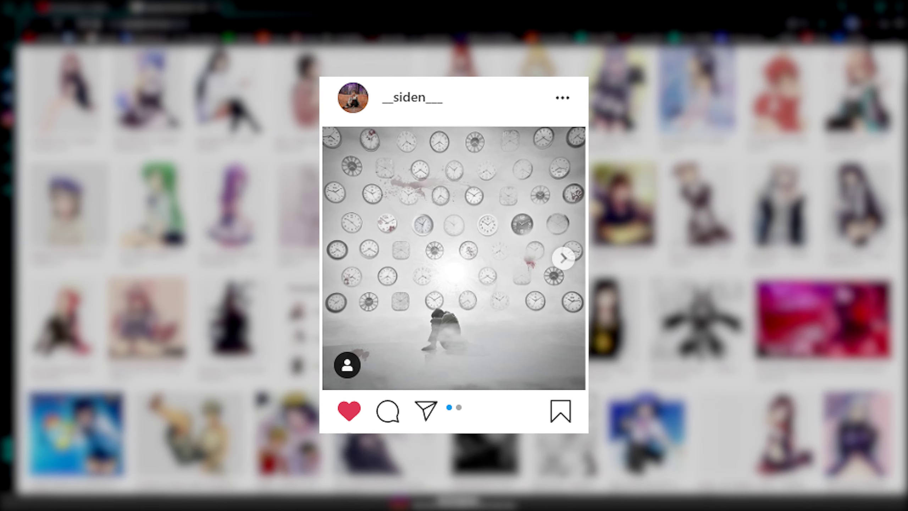
scroll(455, 268, "down", 1)
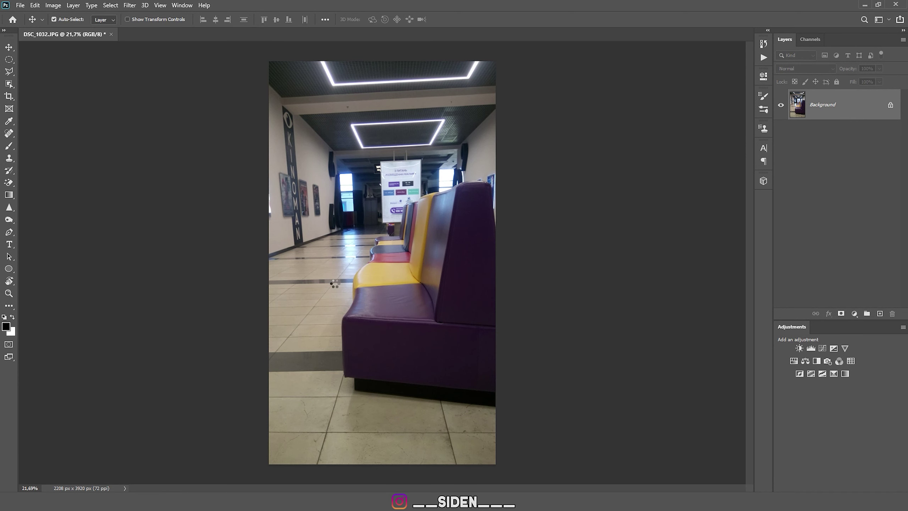
Place the anime girl image in the cinema hall photo, flip it horizontally, and enlarge and position it on the purple sofa.
left_click_drag(334, 284, 349, 291)
left_click_drag(425, 205, 455, 167)
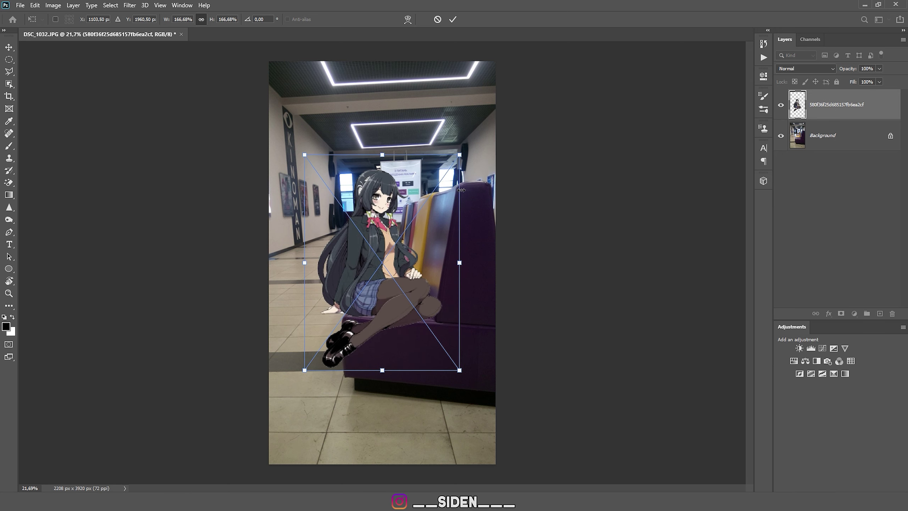
right_click(390, 257)
left_click(433, 404)
left_click_drag(418, 315, 404, 314)
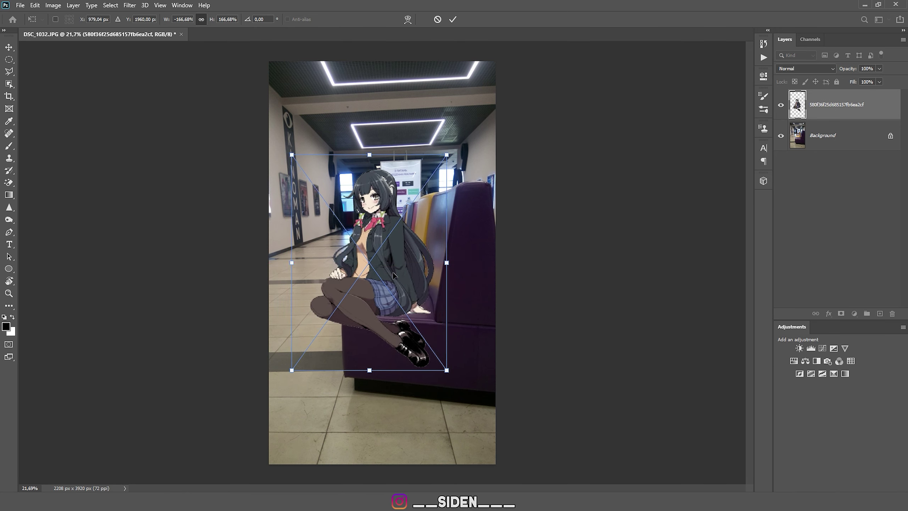
left_click_drag(290, 154, 277, 136)
mouse_move(425, 241)
left_mouse_down()
mouse_move(415, 229)
mouse_move(422, 232)
left_mouse_up()
left_click(452, 19)
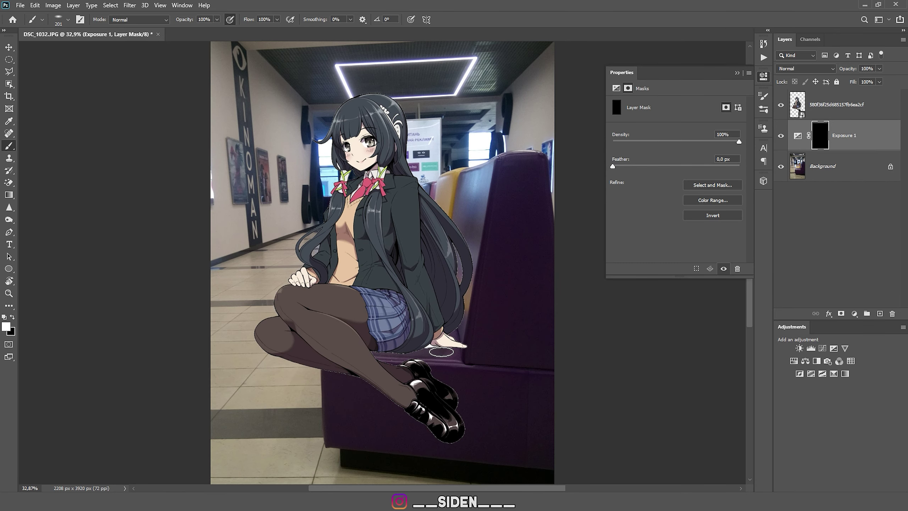
Paint a shadow on the Exposure 1 mask where the girl sits, and set the adjustment's exposure to -4.18.
mouse_move(441, 352)
left_mouse_down()
mouse_move(356, 343)
mouse_move(403, 335)
left_mouse_up()
left_click(798, 136)
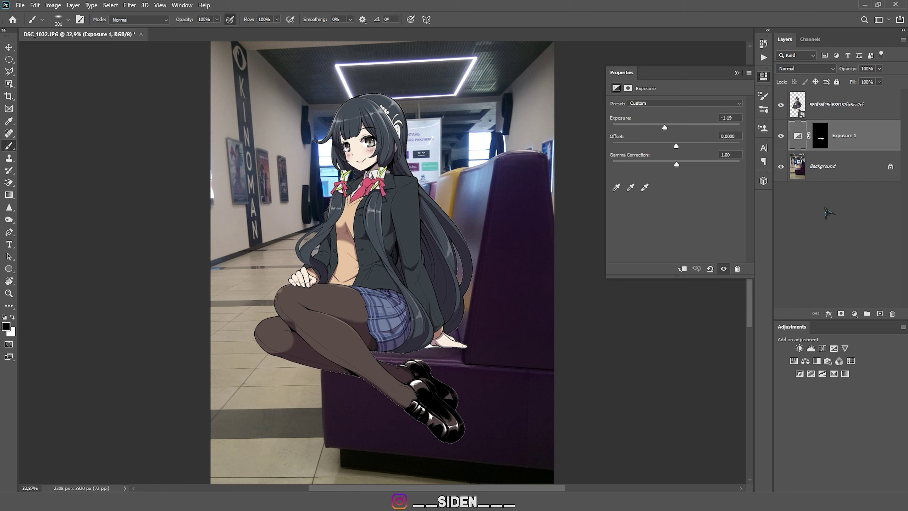
left_click_drag(665, 129, 637, 141)
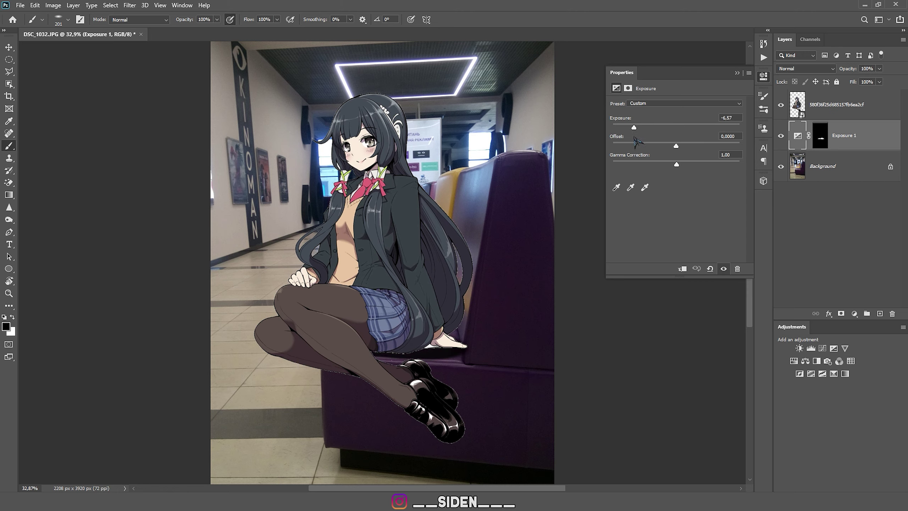
Paint further shadow areas on the Exposure 1 mask beneath the girl and on the floor under the sofa.
left_click(819, 137)
key("x")
left_click_drag(418, 405, 414, 329)
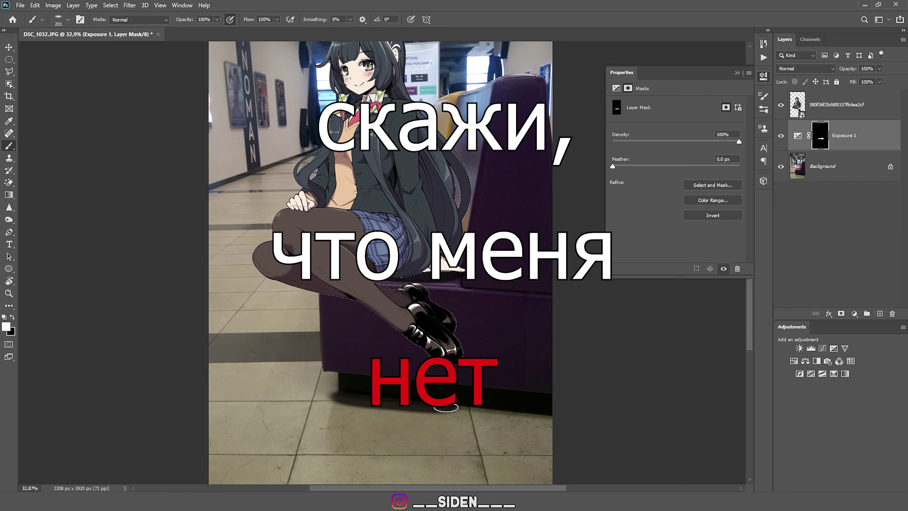
mouse_move(345, 400)
left_mouse_down()
mouse_move(494, 408)
mouse_move(449, 415)
mouse_move(488, 418)
mouse_move(428, 419)
mouse_move(553, 421)
mouse_move(508, 415)
mouse_move(570, 432)
left_mouse_up()
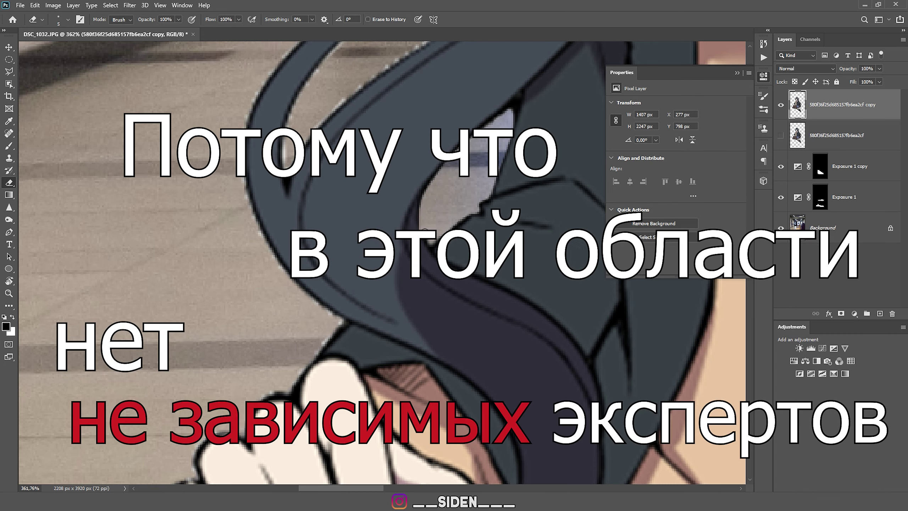
Mask out the white fringe along the outline of the girl's knees and legs on the copied girl layer.
scroll(397, 179, "up", 5)
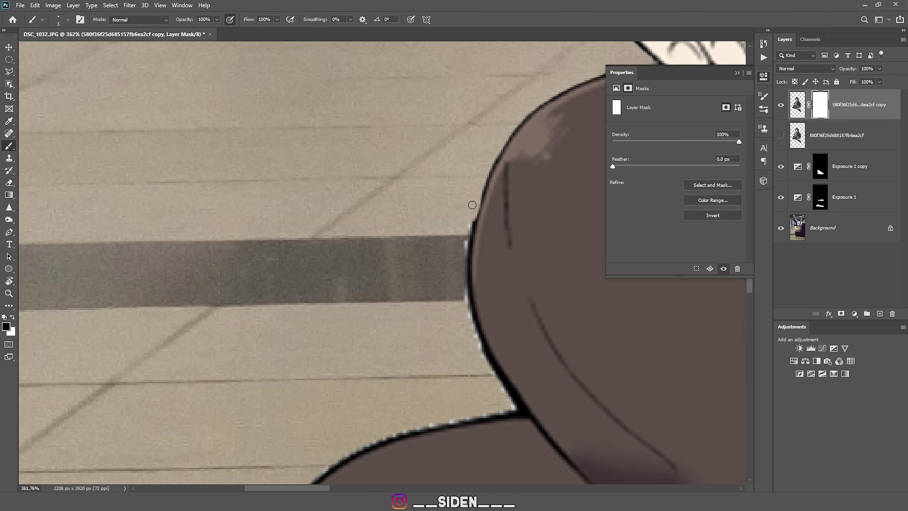
left_click_drag(474, 160, 452, 95)
left_click_drag(449, 146, 441, 223)
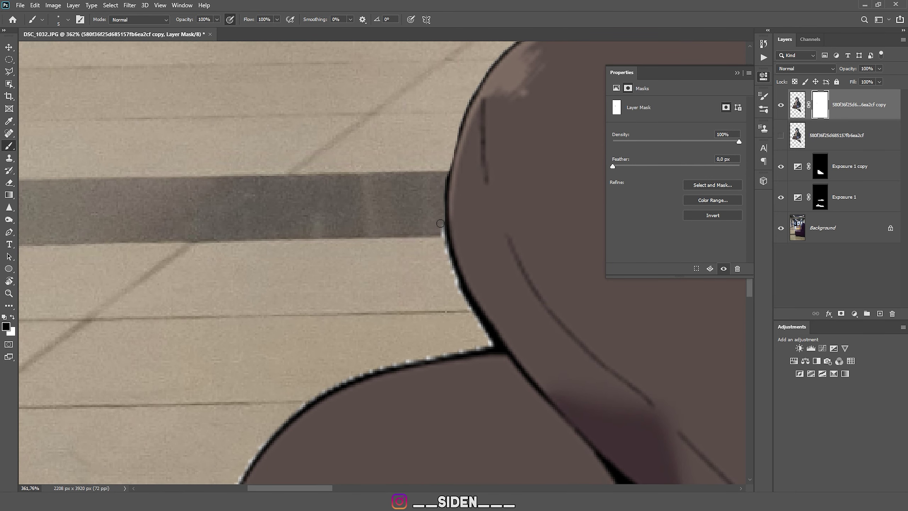
left_click_drag(432, 189, 404, 102)
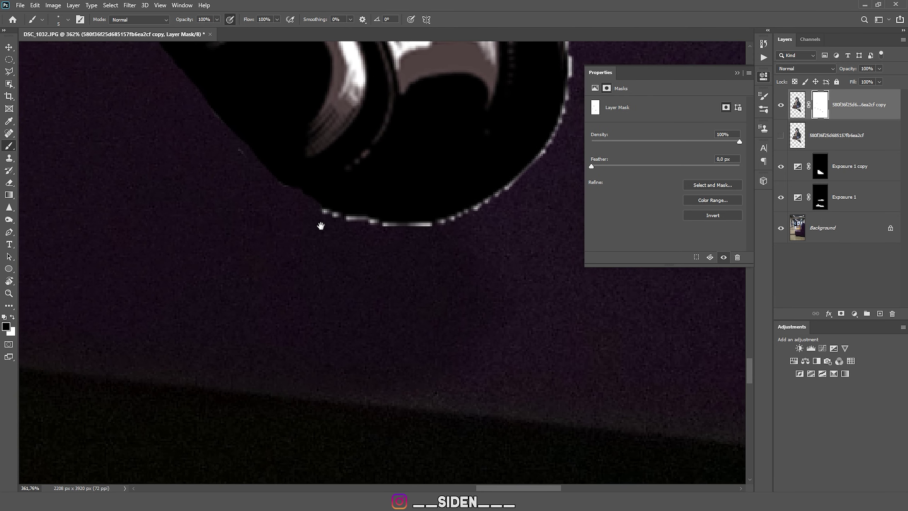
mouse_move(320, 227)
left_mouse_down()
mouse_move(324, 209)
mouse_move(446, 226)
left_mouse_up()
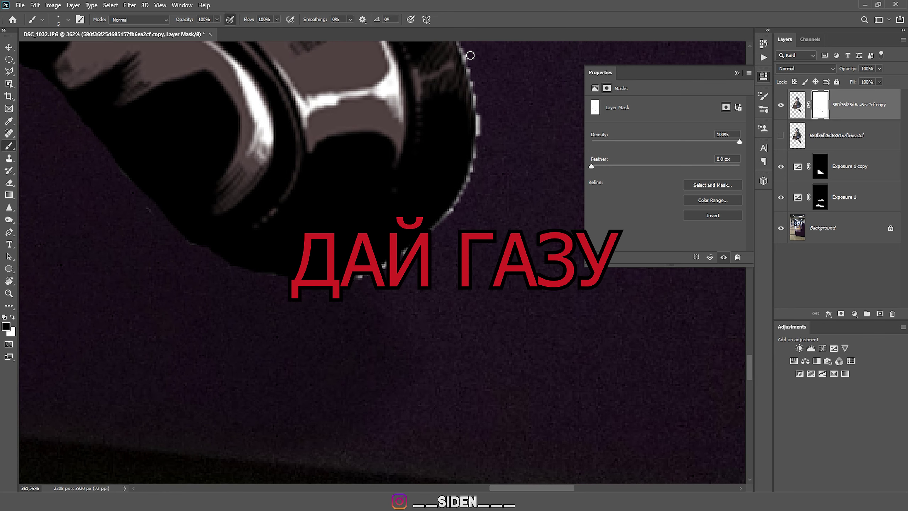
Mask out the white fringe around the girl's black shoe on the copied girl layer.
mouse_move(470, 63)
left_mouse_down()
mouse_move(479, 122)
mouse_move(472, 176)
mouse_move(458, 202)
mouse_move(386, 262)
left_mouse_up()
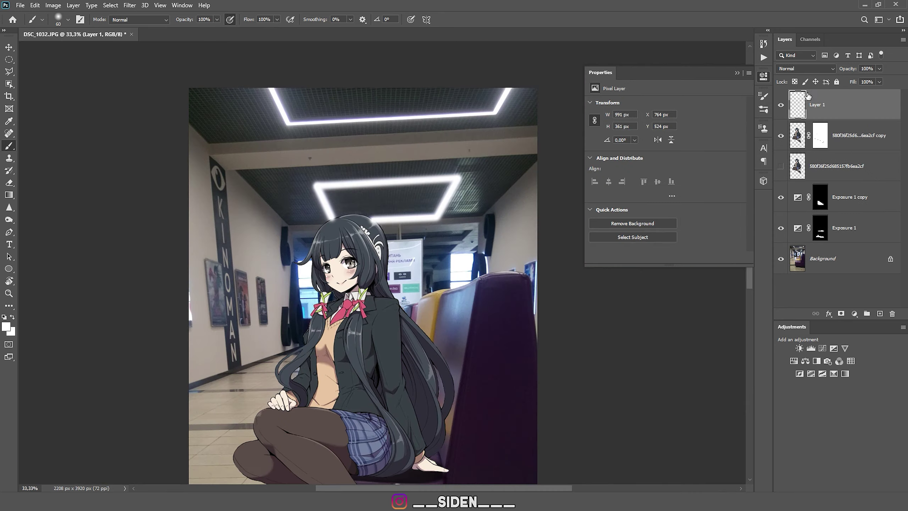
left_click_drag(824, 79, 834, 73)
left_click_drag(340, 231, 368, 142)
Brush soft white light onto Layer 1 along the girl's hair strand next to the bright window.
scroll(389, 149, "down", 6)
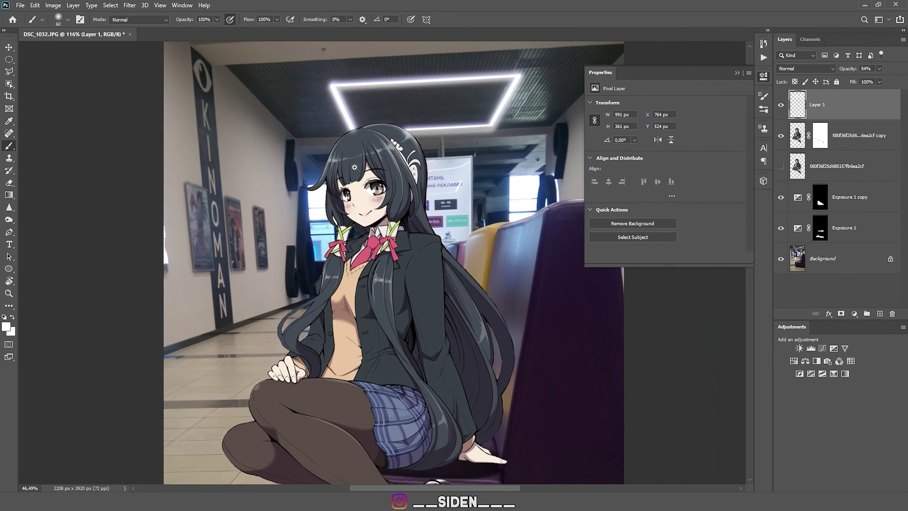
scroll(351, 168, "up", 5)
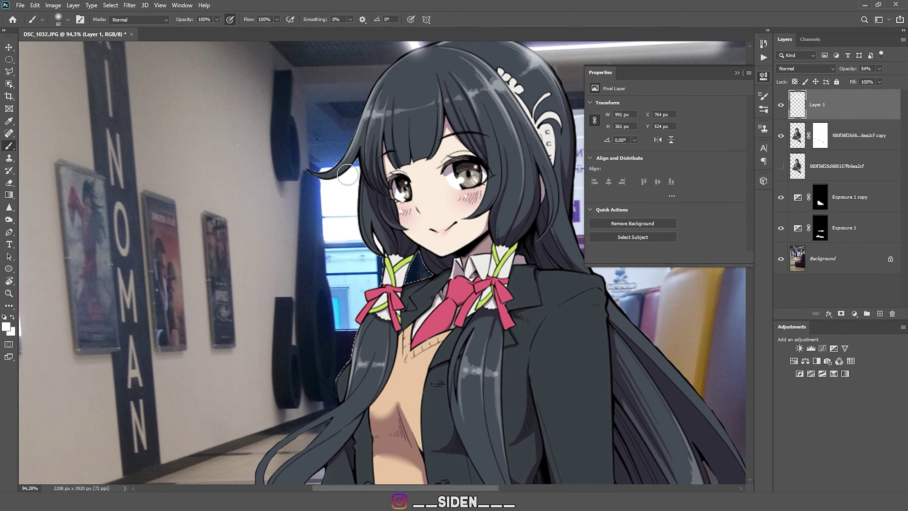
left_click_drag(340, 189, 329, 175)
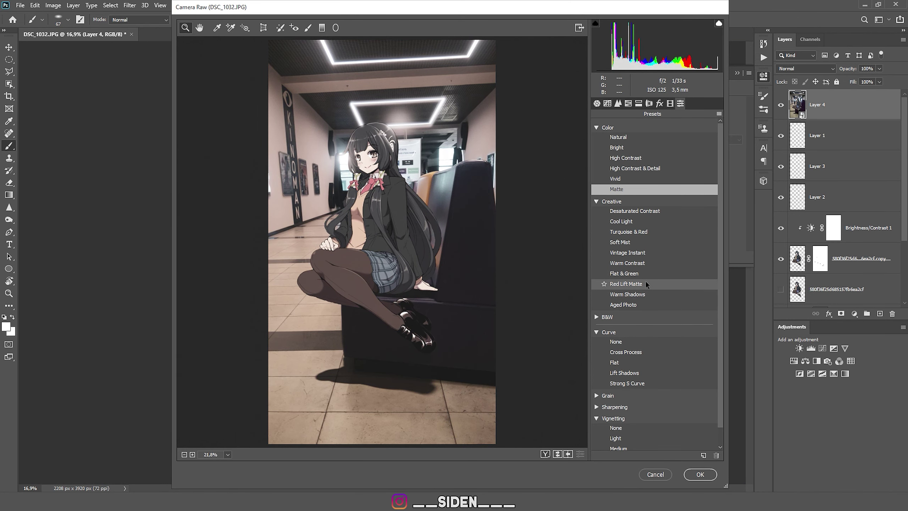
Apply the Red Lift Matte creative preset to Layer 4 in Camera Raw and look through the remaining presets.
left_click(646, 283)
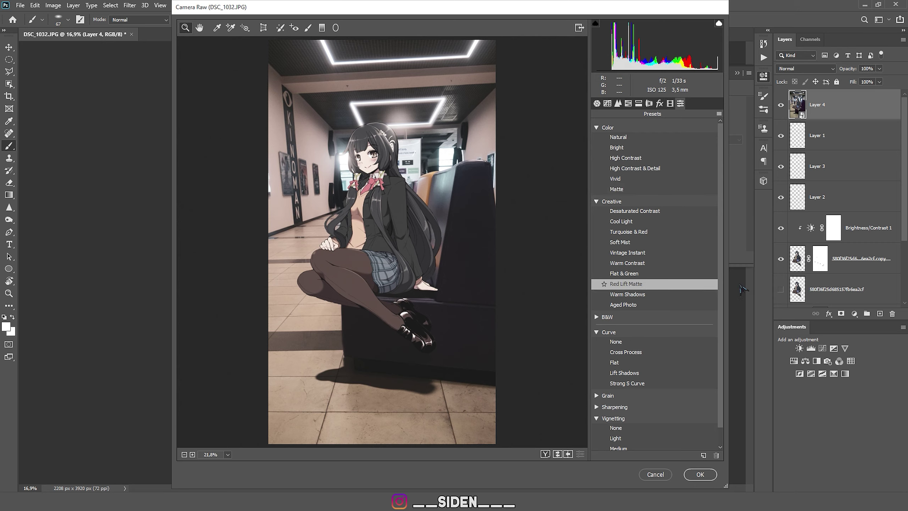
left_click_drag(719, 327, 722, 375)
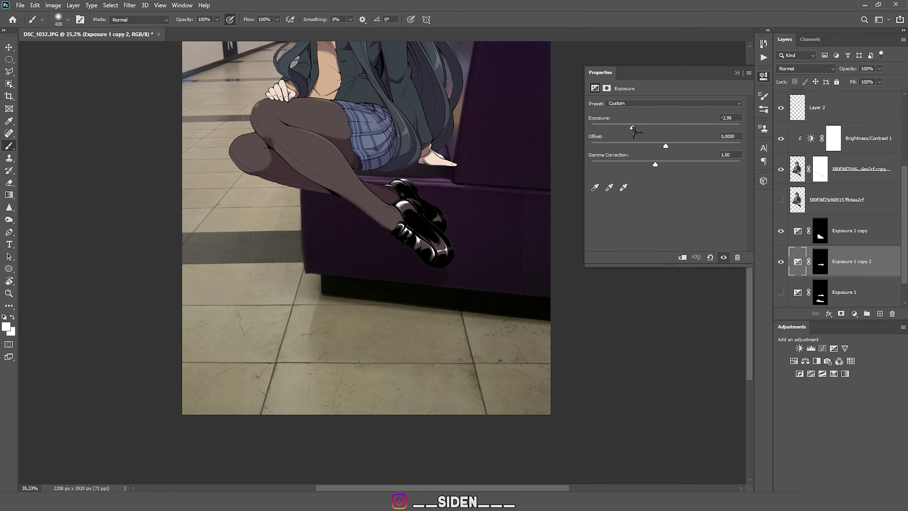
Set the exposure of the Exposure 1 copy 2 adjustment layer to -3.86.
left_click_drag(633, 130, 624, 135)
scroll(496, 166, "down", 3)
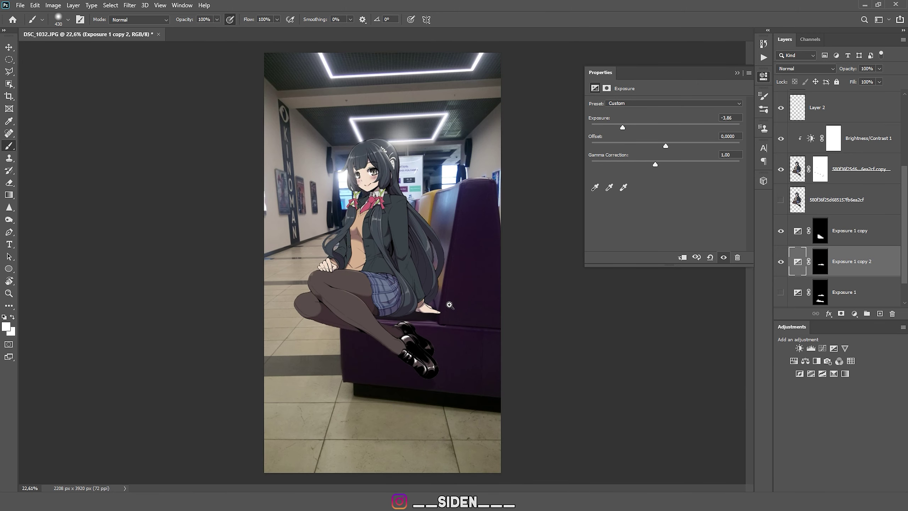
Examine the finished cinema hall composite up close, checking how the anime girl blends with the sofa and background.
scroll(450, 305, "down", 1)
scroll(828, 273, "down", 1)
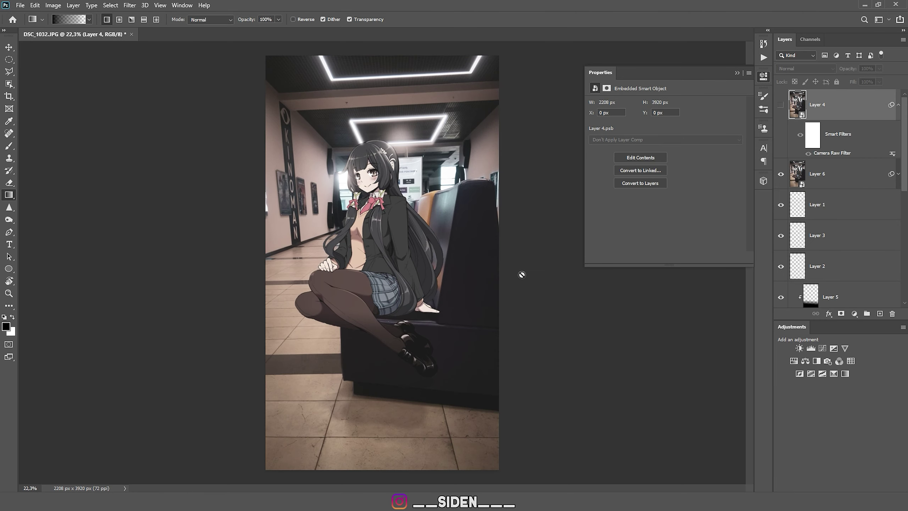
left_click_drag(523, 271, 532, 272)
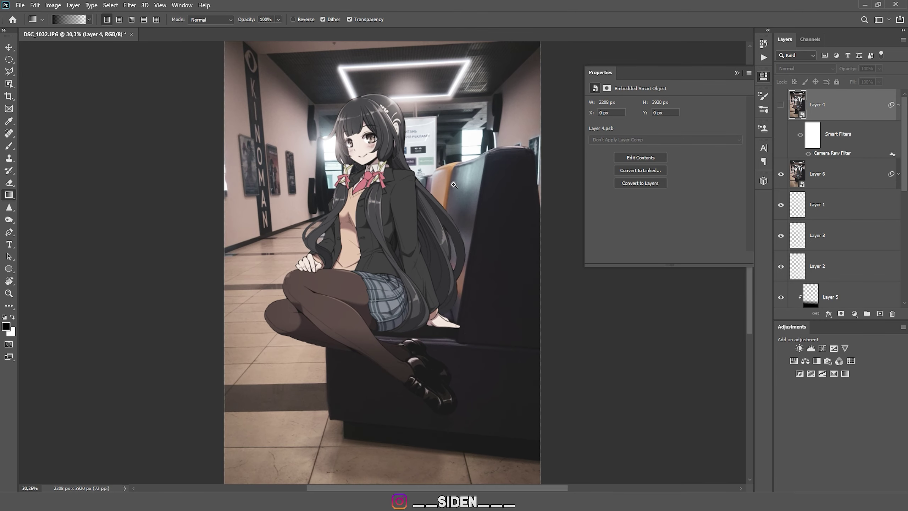
left_click_drag(394, 148, 425, 151)
left_click_drag(449, 163, 471, 169)
scroll(367, 258, "up", 6)
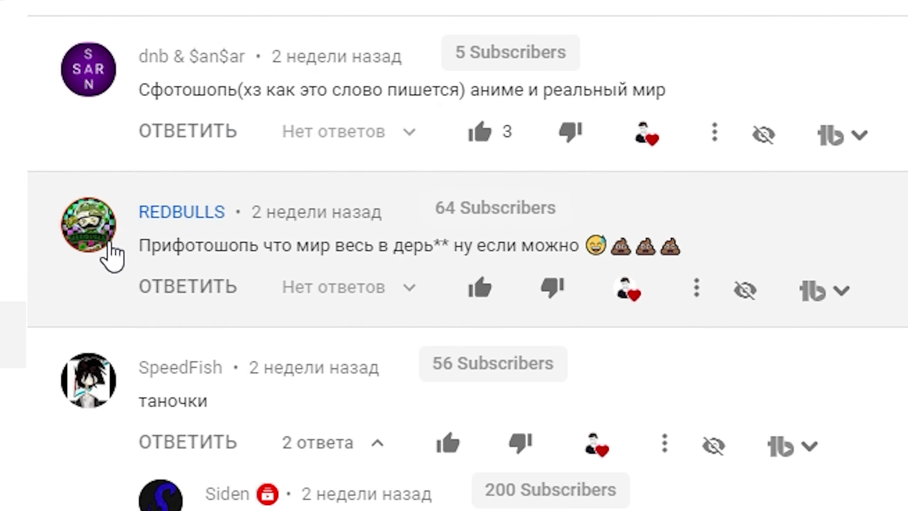
Read the viewer comment asking for the whole world to be covered in poop, and open Google.
left_click_drag(151, 245, 576, 243)
left_click(538, 234)
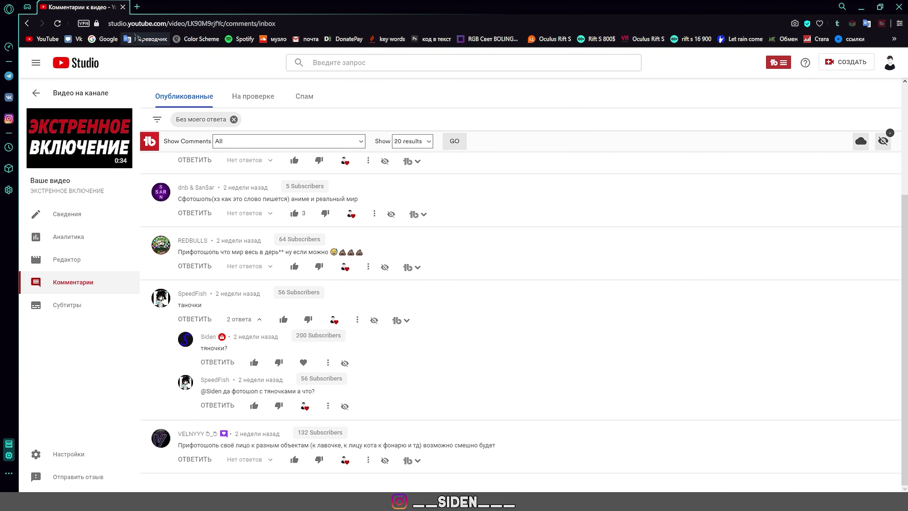
left_click(104, 39)
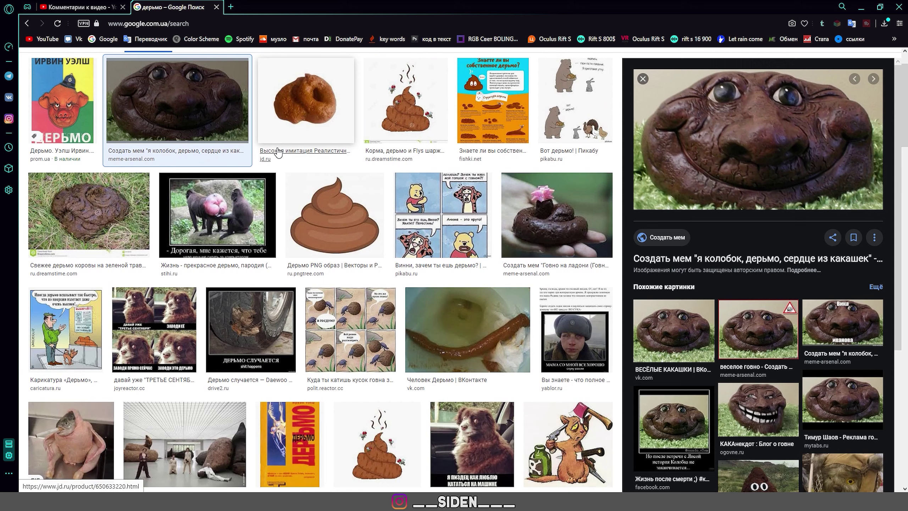
Choose the dark brown coiled poop on a white background from the related image results and copy the image.
left_click(305, 101)
scroll(713, 166, "down", 5)
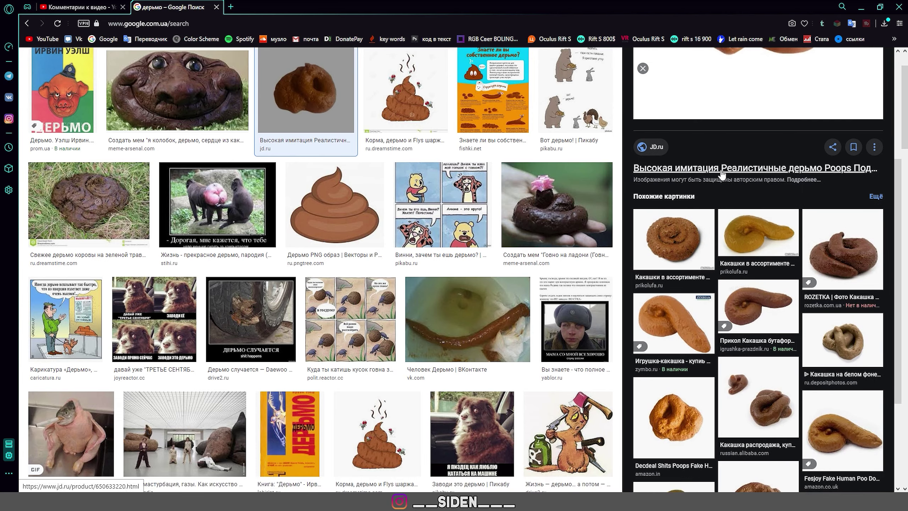
left_click(827, 252)
right_click(719, 172)
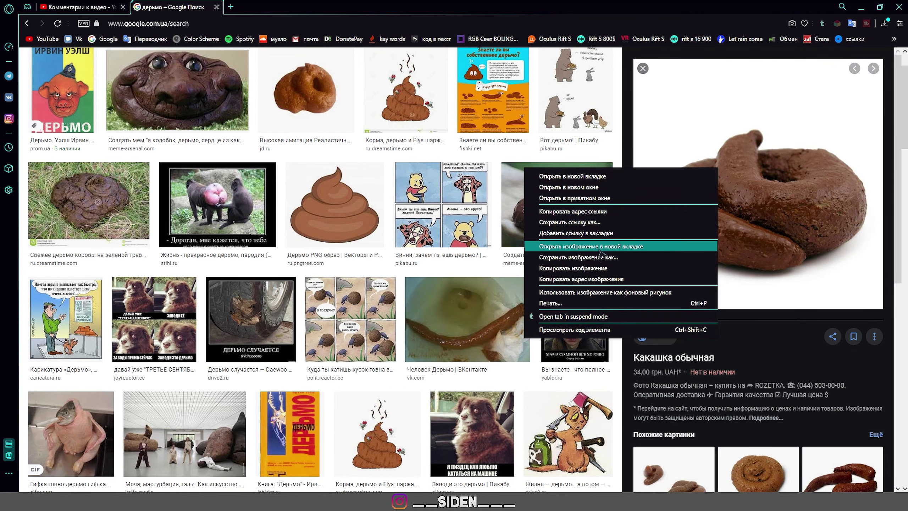
left_click(574, 270)
Switch to Photoshop, paste the copied poop image into unnamed.jpg as a new layer, and scale it down and reposition it.
left_click(864, 6)
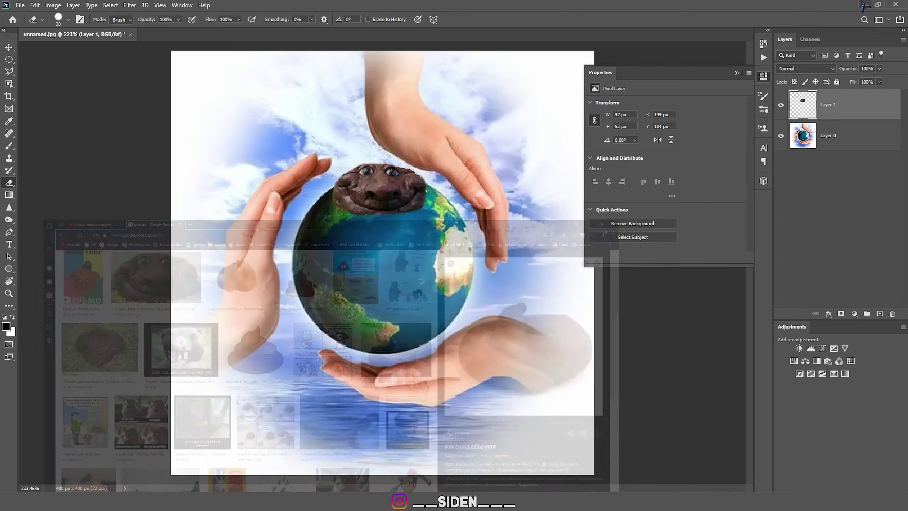
key("ctrl+v")
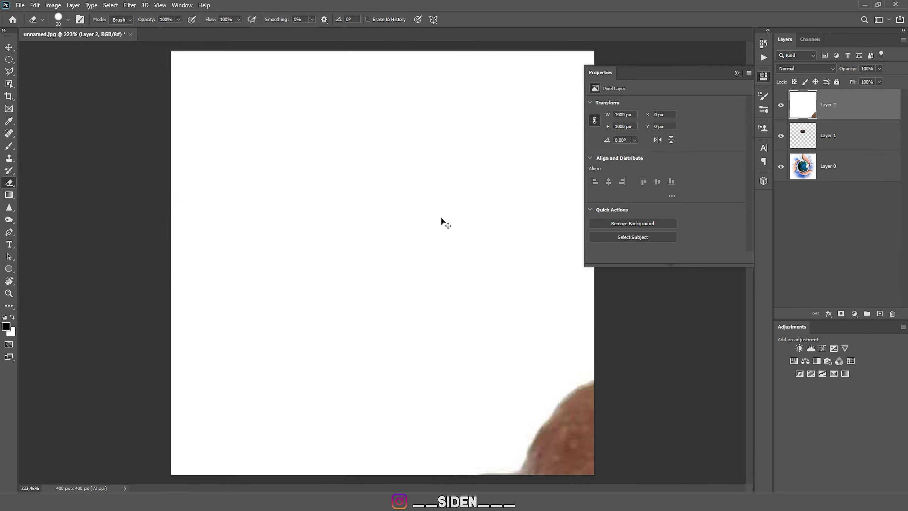
key("ctrl+t")
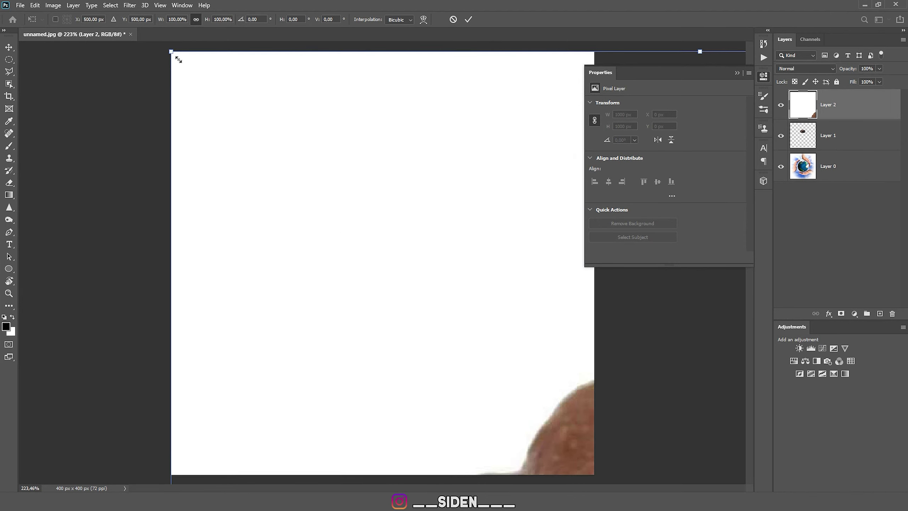
left_click_drag(175, 56, 466, 347)
left_click_drag(652, 397, 184, 52)
scroll(365, 208, "down", 7)
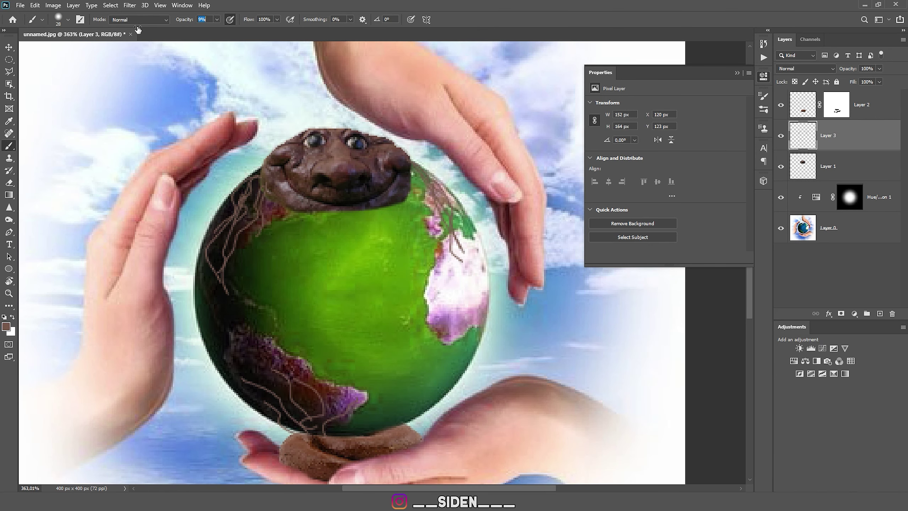
Add a new layer, brush brown shading onto the globe beneath the poop face, and set the layer's opacity to 78%.
type("7")
key("Return")
left_click(881, 315)
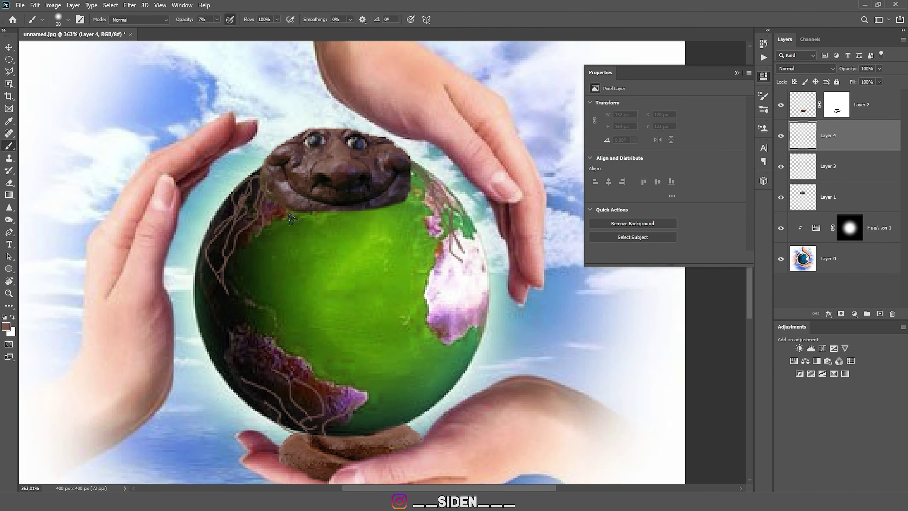
left_click_drag(332, 211, 291, 211)
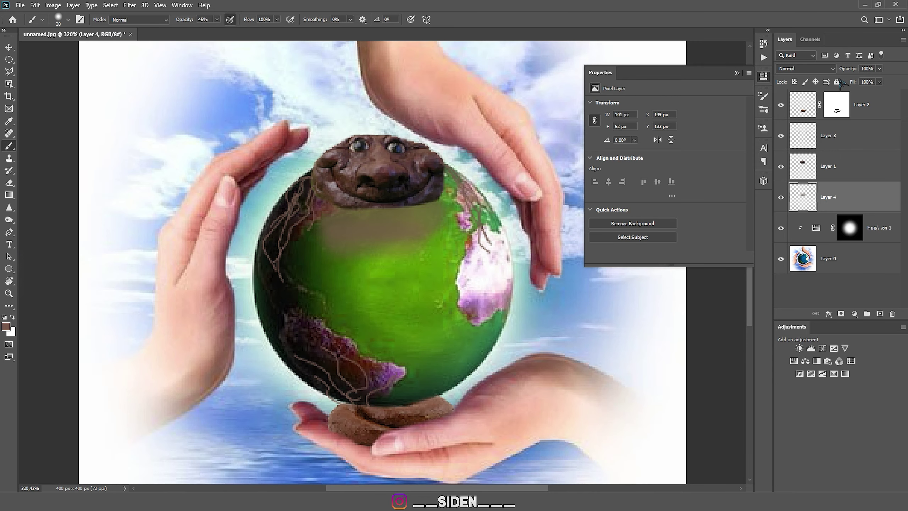
left_click_drag(842, 70, 837, 71)
scroll(420, 218, "down", 5)
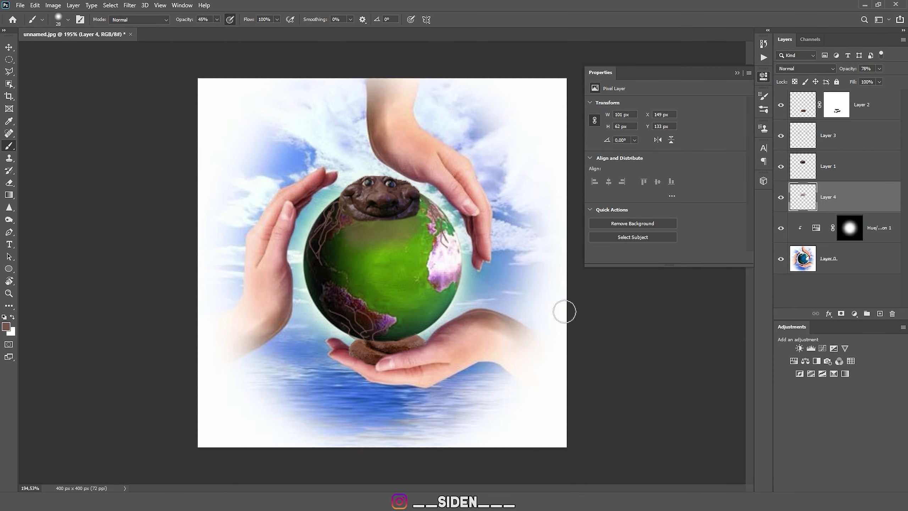
Switch to the browser and reread the poop world request in the video's YouTube Studio comments.
mouse_move(97, 500)
left_click(153, 458)
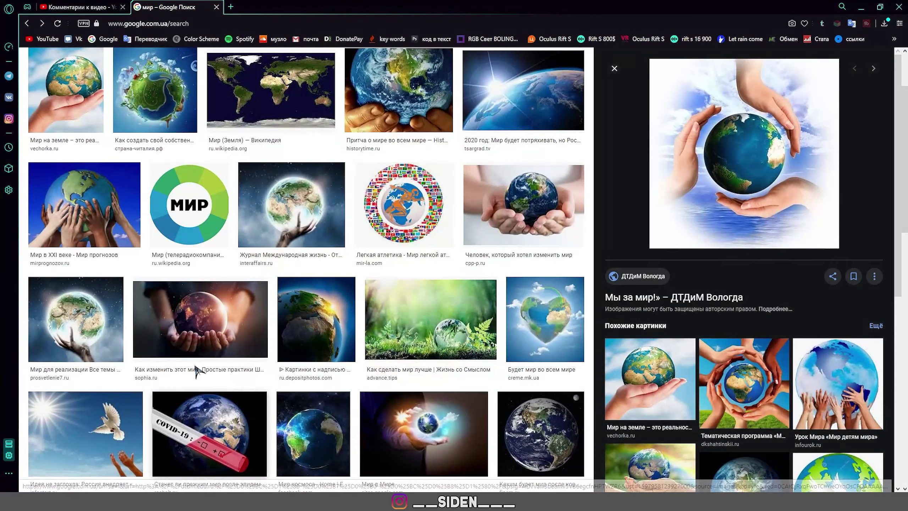
left_click(83, 6)
left_click_drag(179, 251, 312, 252)
left_click(413, 254)
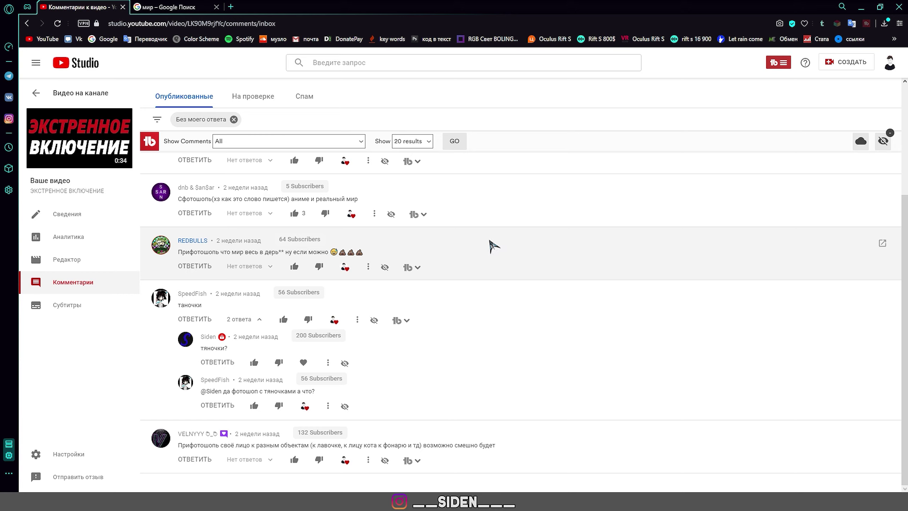
Read the comment thread about anime girls and the last comment about adding the creator's face to different objects.
left_click_drag(181, 306, 217, 307)
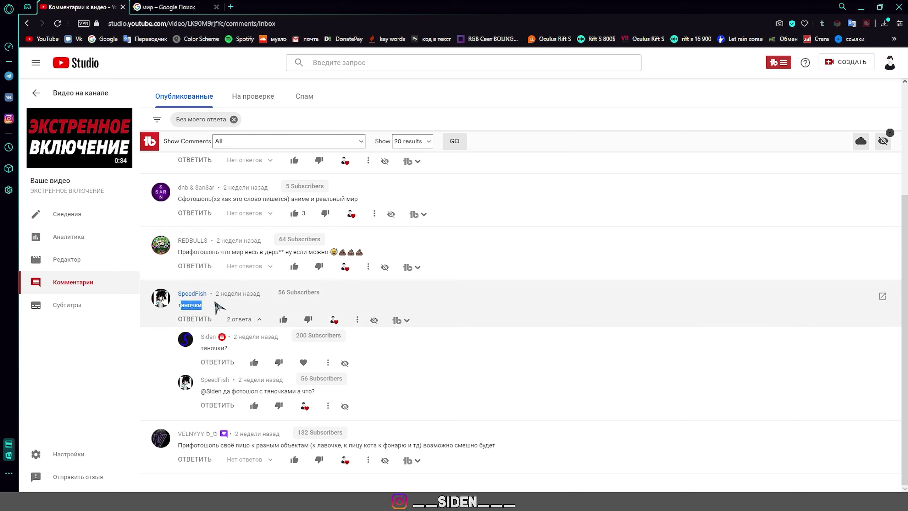
left_click(210, 308)
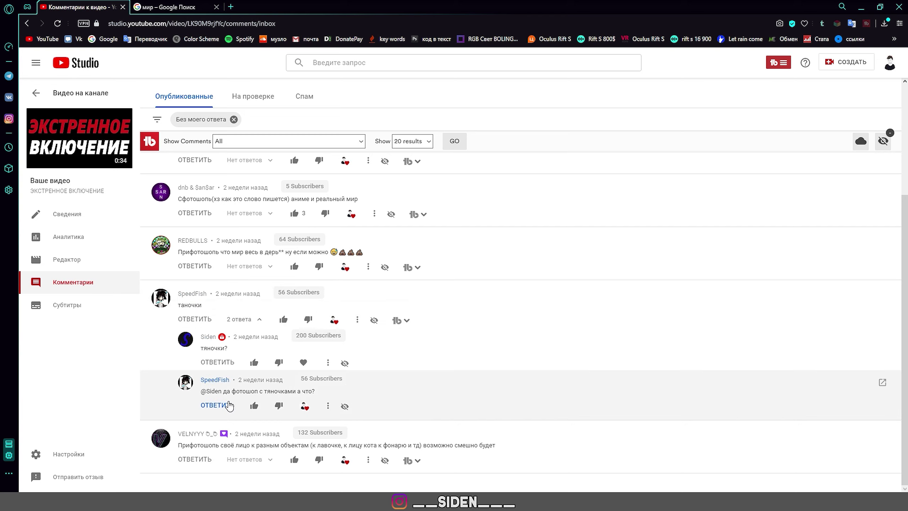
left_click_drag(238, 391, 323, 396)
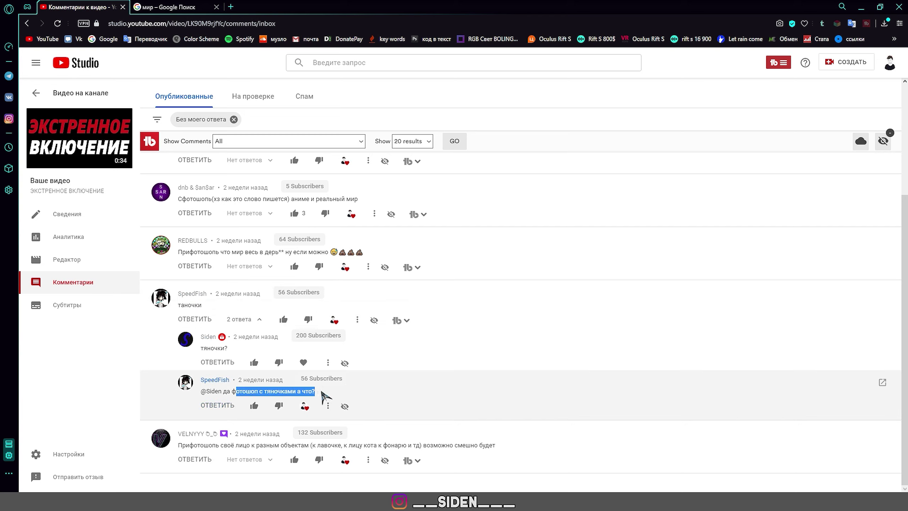
left_click(416, 379)
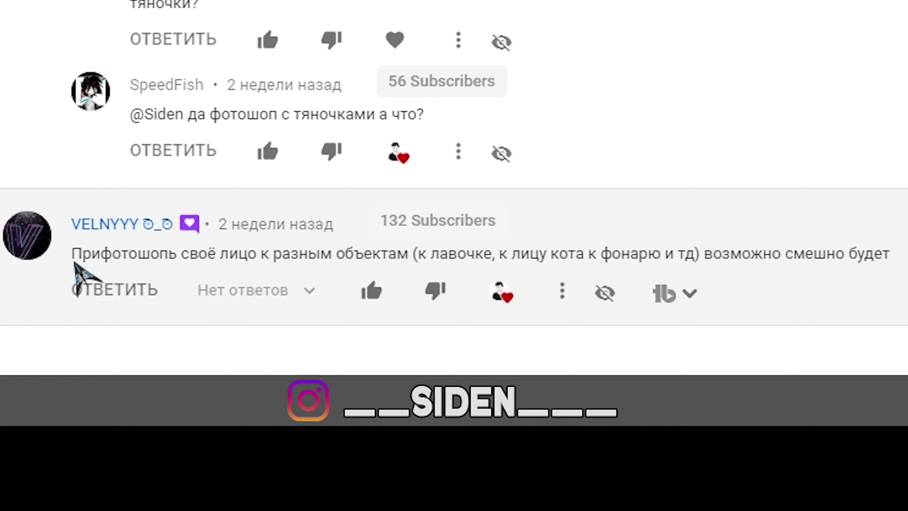
left_click_drag(178, 446, 238, 448)
left_click_drag(230, 261, 891, 256)
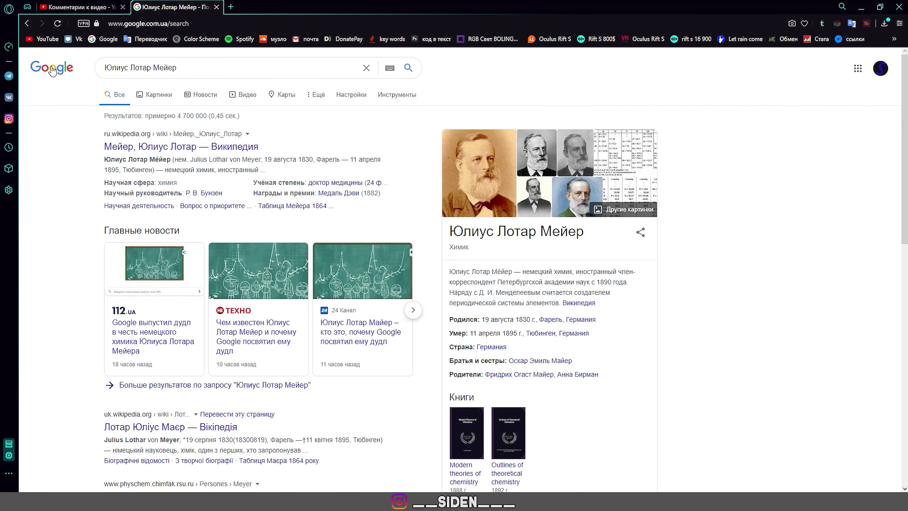
Open the bearded portrait of Julius Lothar Meyer from the Google results and bring up the dialog for saving the image.
left_click(52, 70)
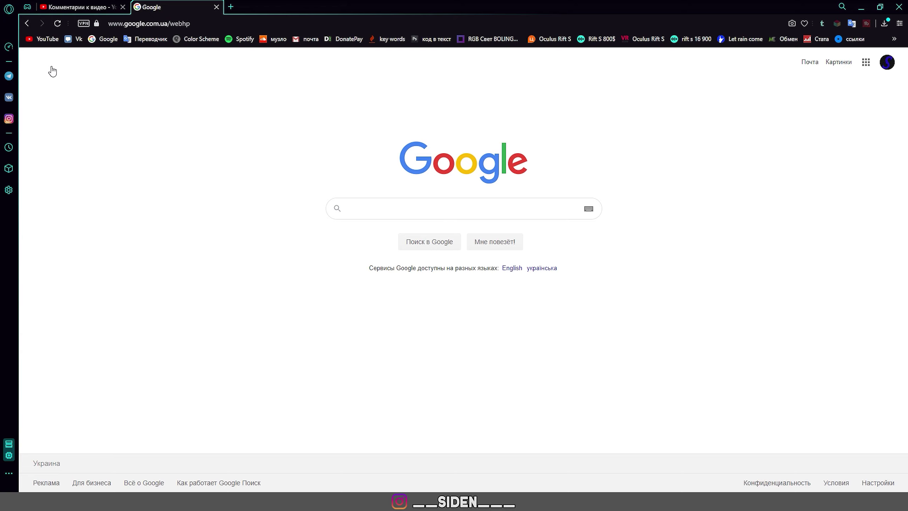
key("alt+Left")
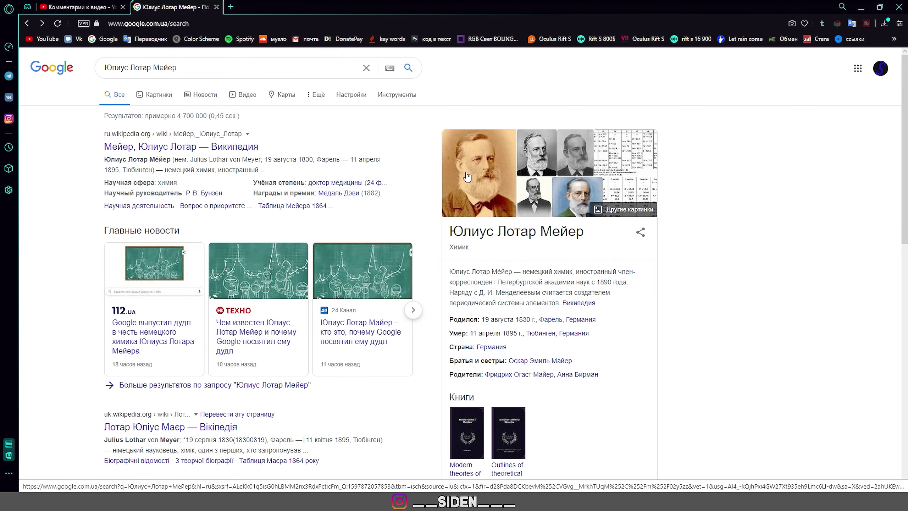
left_click(466, 175)
scroll(421, 217, "down", 2)
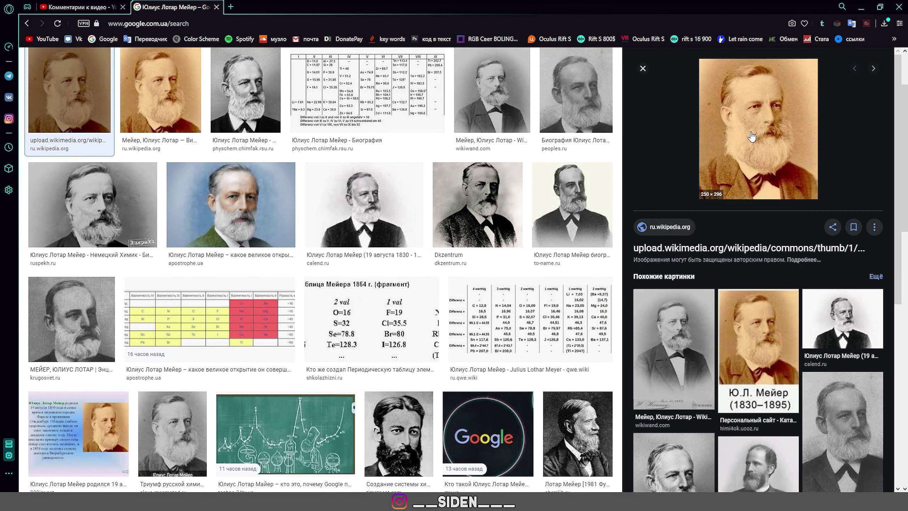
right_click(758, 123)
left_click(629, 211)
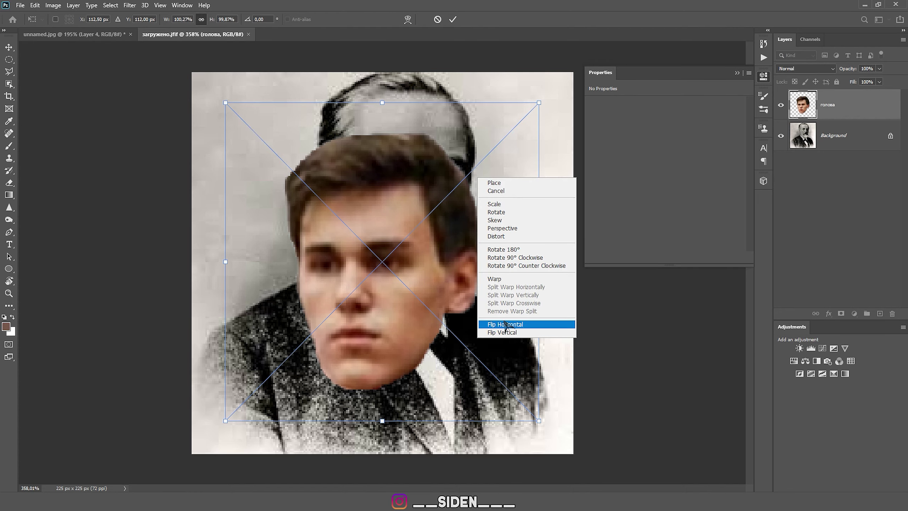
In Photoshop, scale down the mirrored head on the голова layer and position it over the portrait's original head.
left_click(506, 324)
left_click_drag(408, 262, 424, 194)
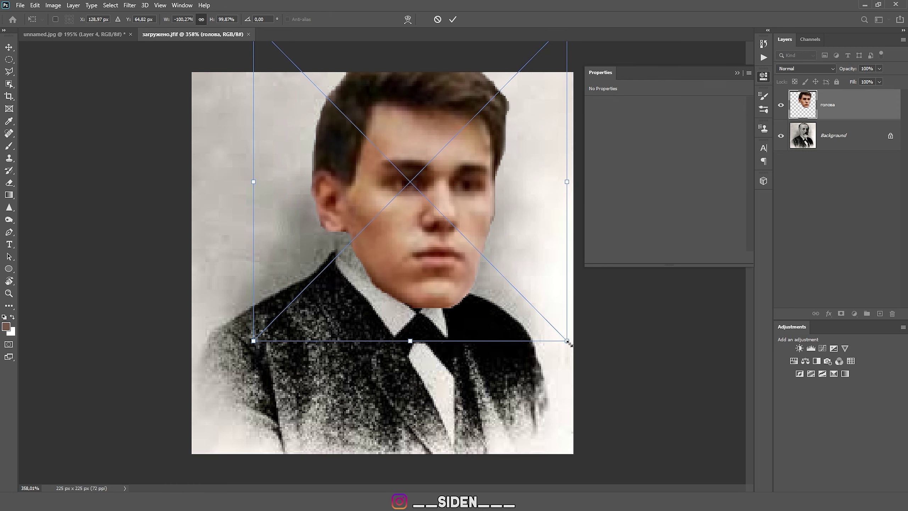
left_click_drag(568, 343, 544, 310)
left_click_drag(439, 227, 456, 250)
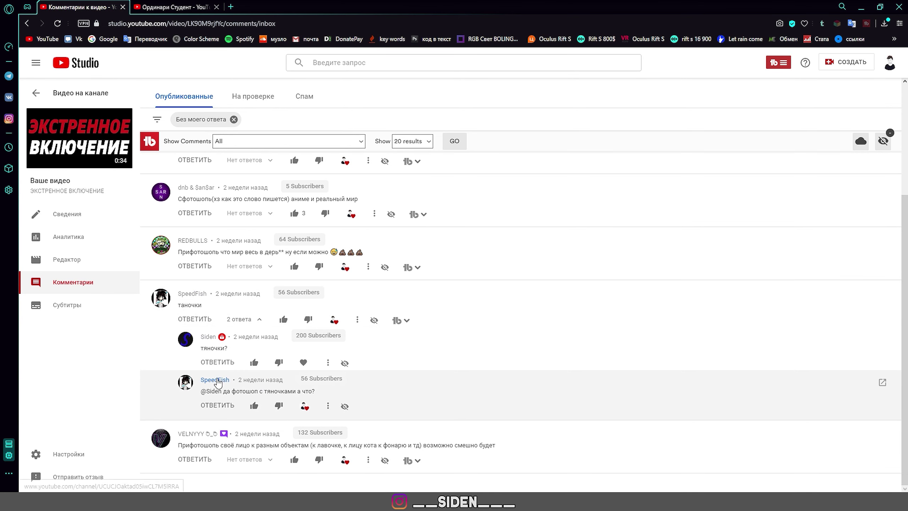
Look through the video's comments in YouTube Studio and switch to the Ординари Студент channel page.
scroll(221, 361, "up", 4)
scroll(248, 232, "down", 4)
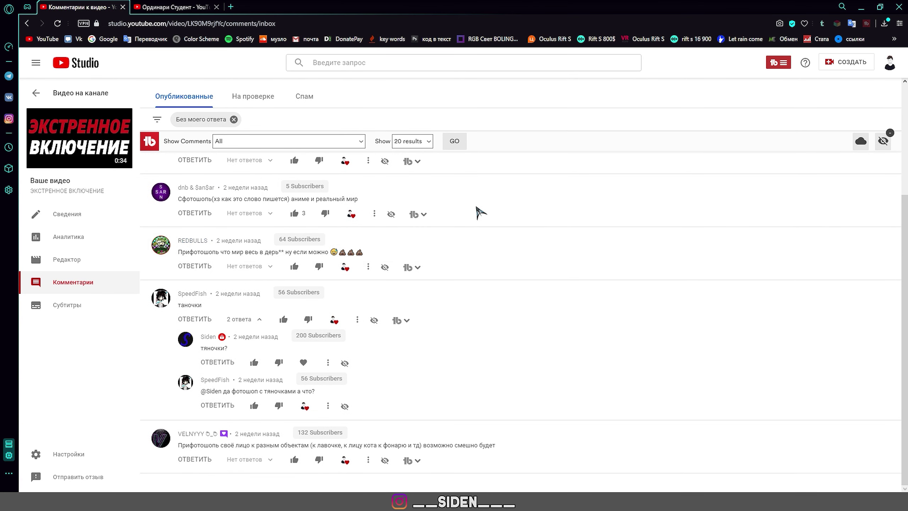
scroll(419, 402, "up", 4)
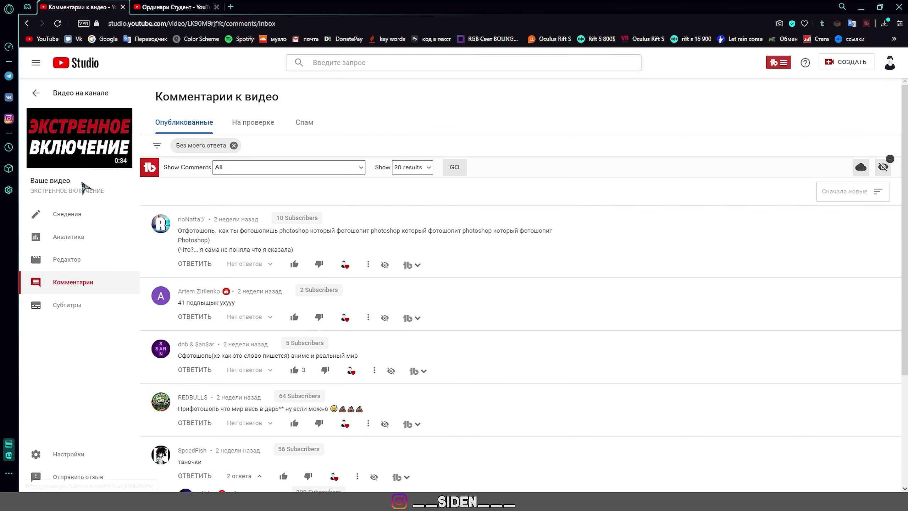
left_click(175, 6)
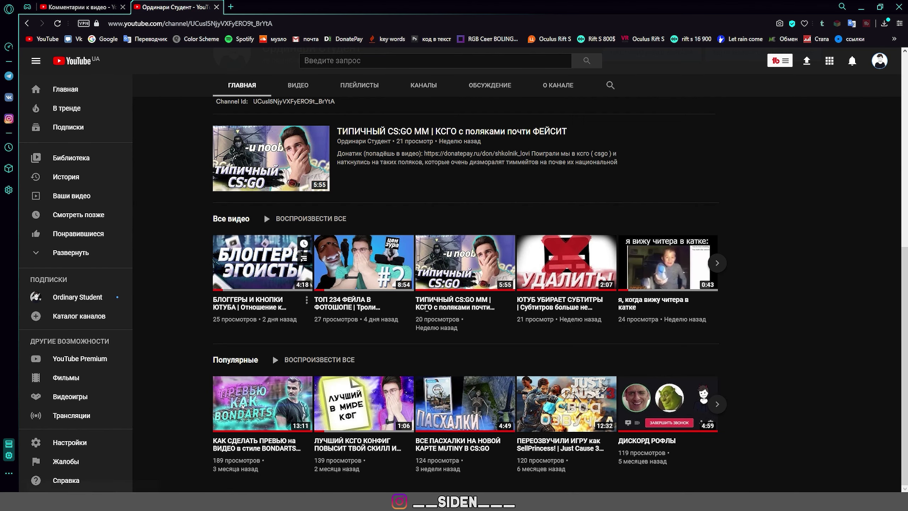